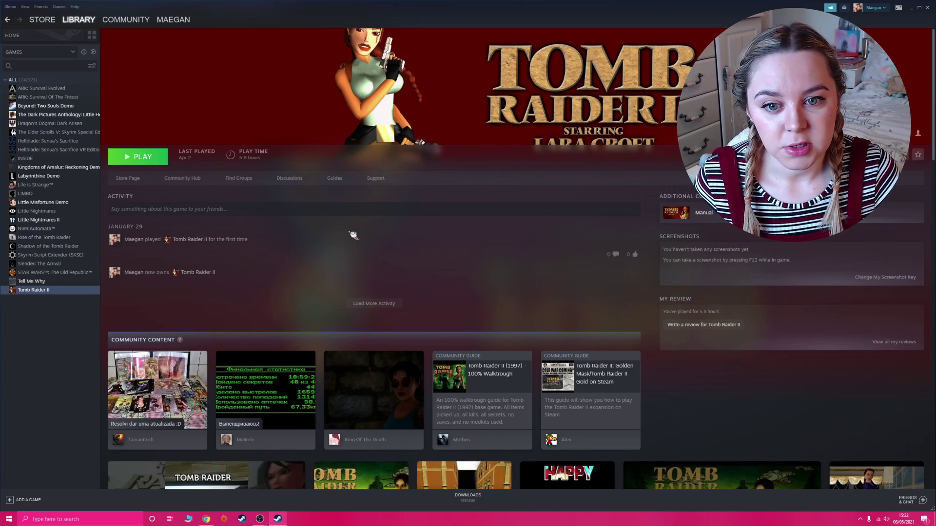
Step: Browse the Tomb Raider II community guides and open the Automated Fix guide for improved resolution, widescreen and expansion pack
{"action": "left_click", "coordinate": [335, 179]}
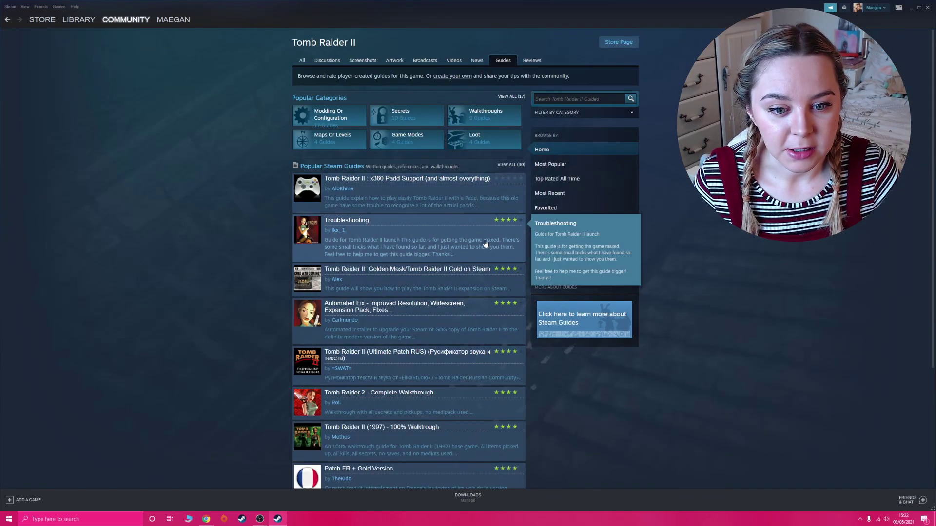
{"action": "scroll", "coordinate": [510, 365], "scroll_direction": "down", "scroll_amount": 3}
{"action": "scroll", "coordinate": [507, 390], "scroll_direction": "up", "scroll_amount": 3}
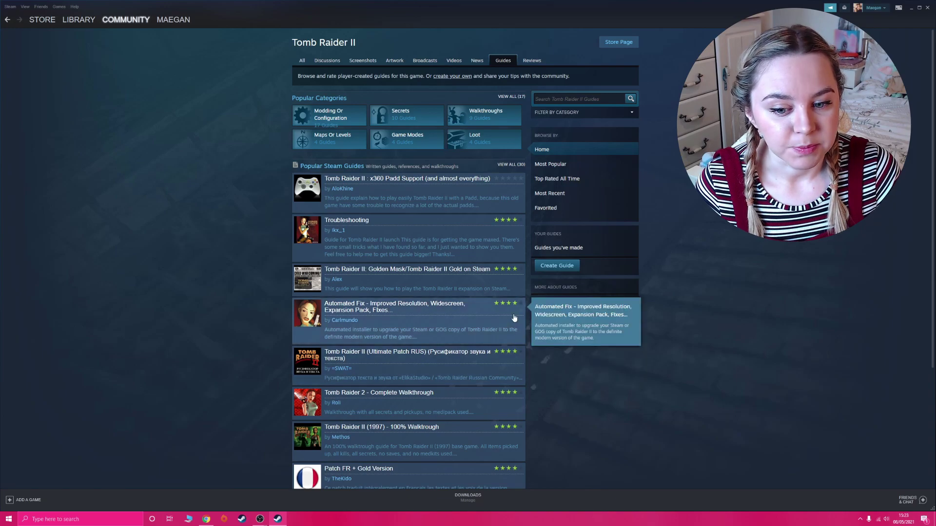
{"action": "scroll", "coordinate": [498, 290], "scroll_direction": "down", "scroll_amount": 3}
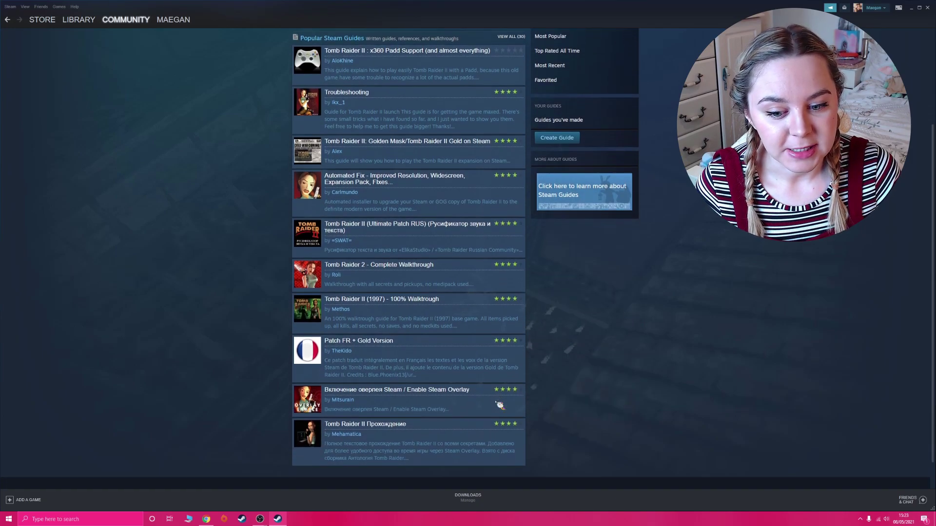
{"action": "scroll", "coordinate": [626, 407], "scroll_direction": "up", "scroll_amount": 3}
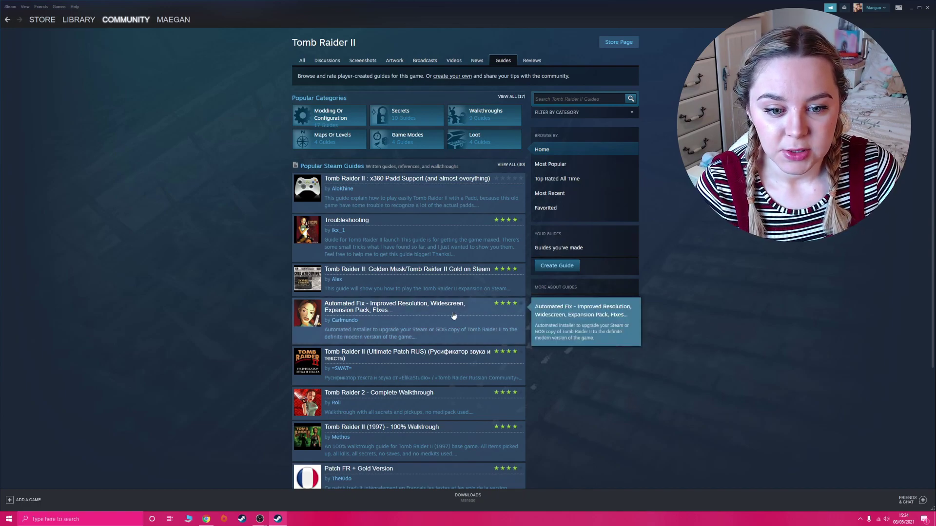
{"action": "left_click", "coordinate": [399, 318]}
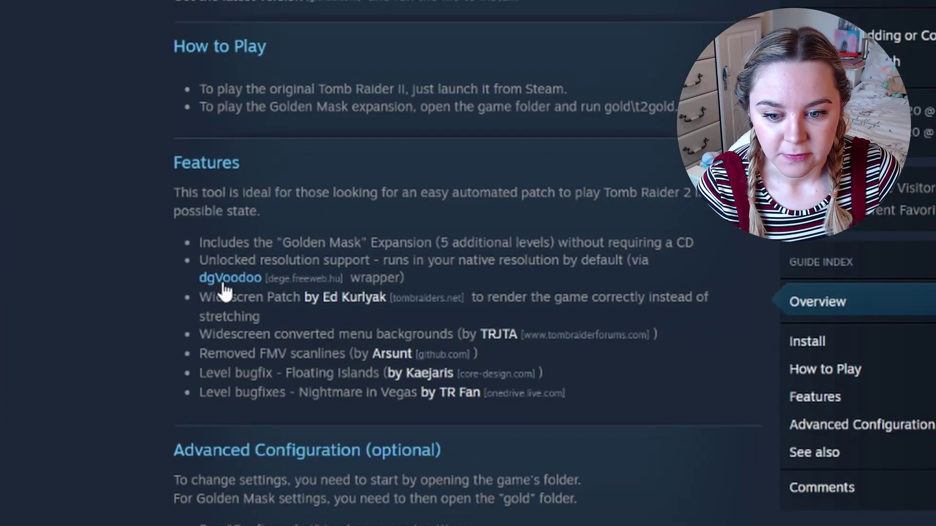
Step: Examine the Automated Fix guide's features, advanced configuration notes and user comments, and return to the game's library page
{"action": "left_click", "coordinate": [310, 342]}
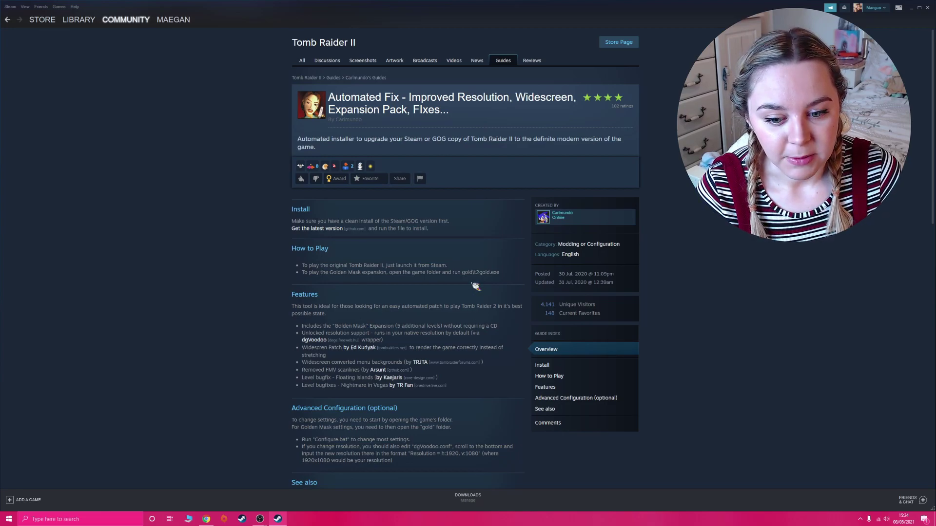
{"action": "scroll", "coordinate": [405, 347], "scroll_direction": "down", "scroll_amount": 3}
{"action": "scroll", "coordinate": [408, 363], "scroll_direction": "down", "scroll_amount": 3}
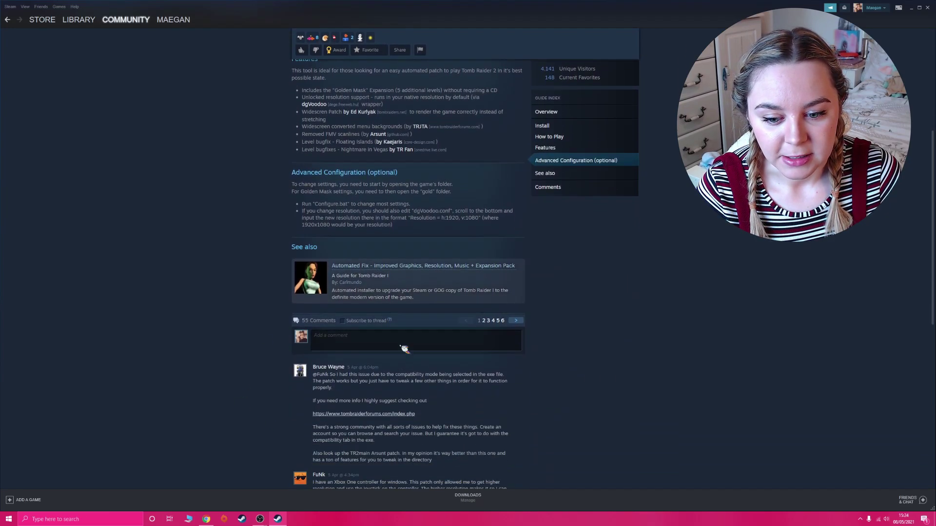
{"action": "scroll", "coordinate": [409, 363], "scroll_direction": "up", "scroll_amount": 4}
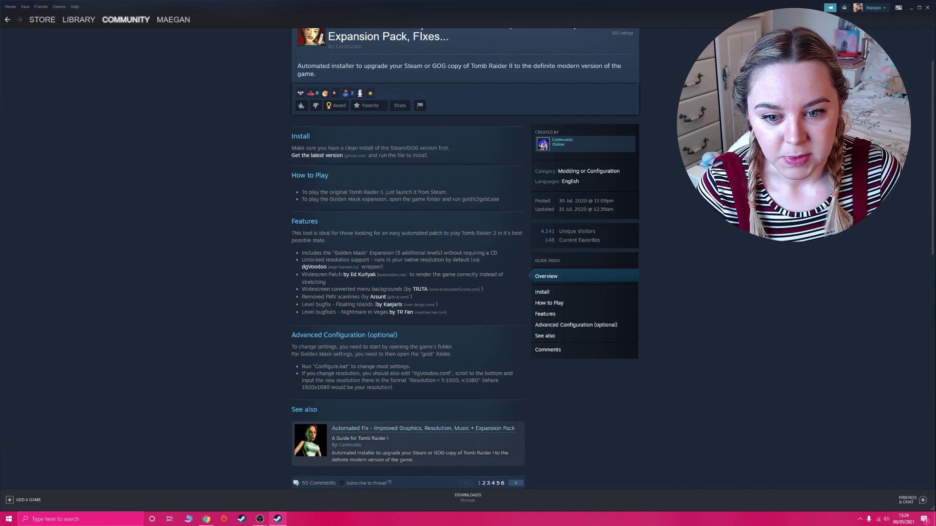
{"action": "scroll", "coordinate": [404, 312], "scroll_direction": "down", "scroll_amount": 2}
{"action": "scroll", "coordinate": [406, 308], "scroll_direction": "down", "scroll_amount": 7}
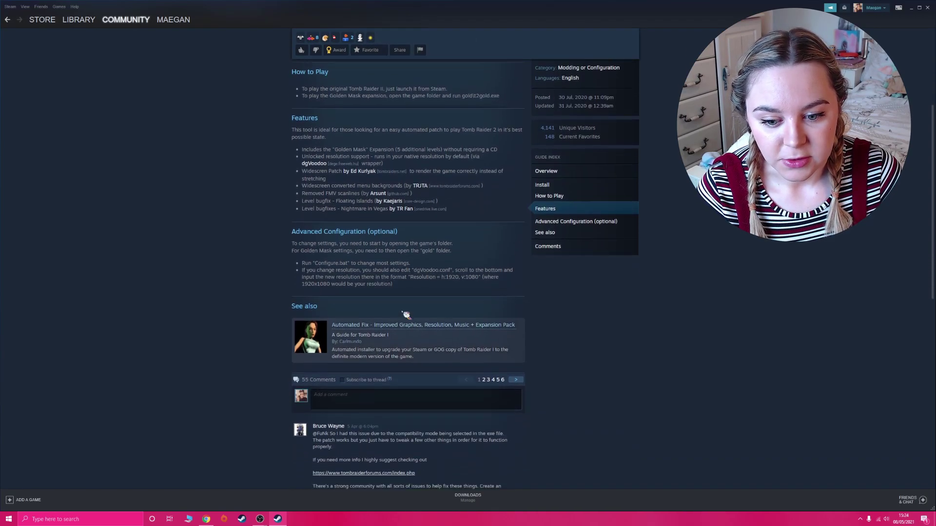
{"action": "scroll", "coordinate": [389, 356], "scroll_direction": "down", "scroll_amount": 3}
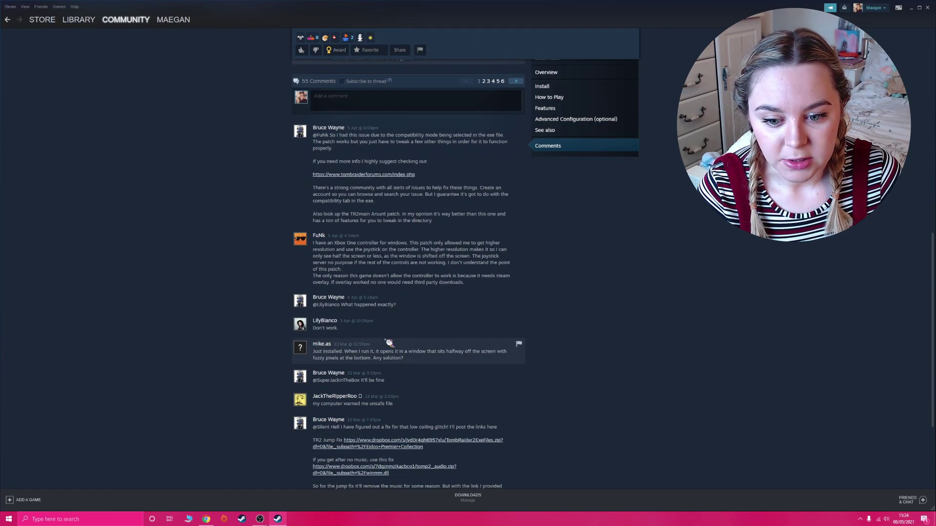
{"action": "key", "text": "alt+Left"}
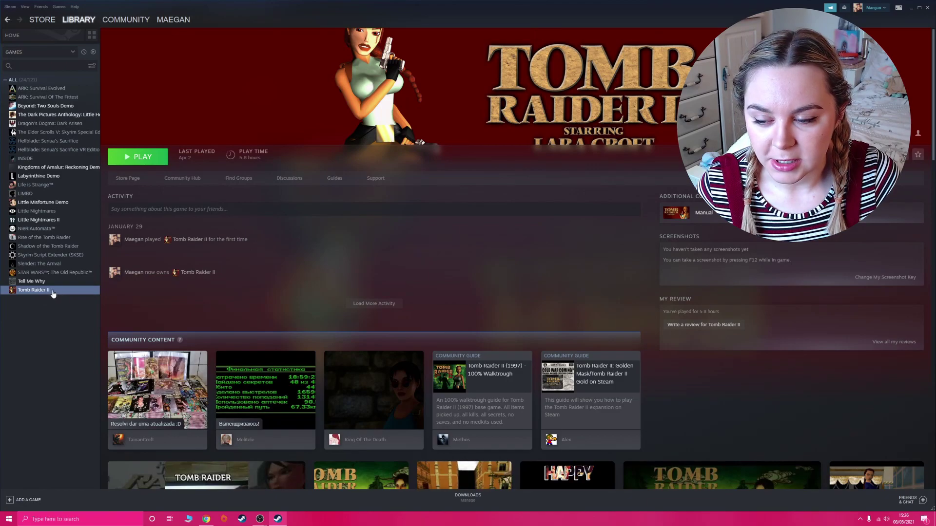
Step: Check the Steam Input override options in Tomb Raider II's controller properties, leaving the default settings, and close the properties
{"action": "right_click", "coordinate": [73, 296]}
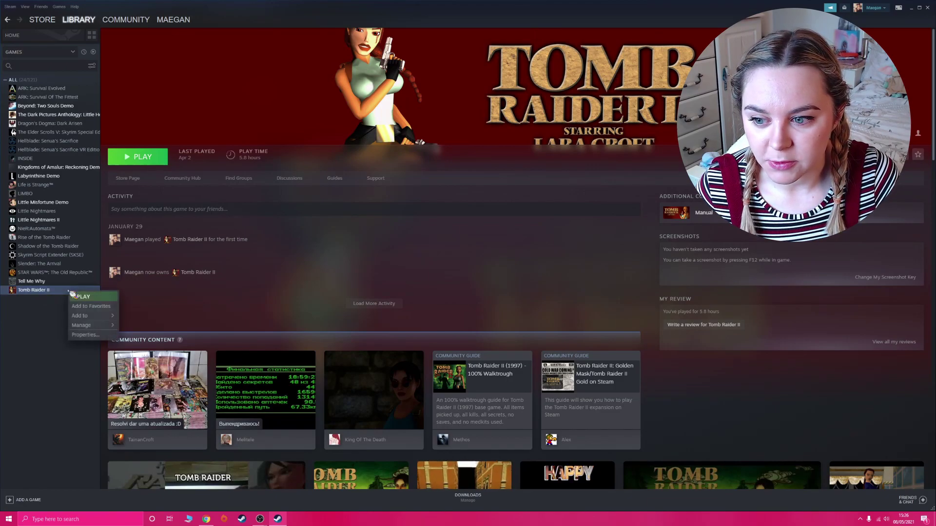
{"action": "left_click", "coordinate": [86, 335]}
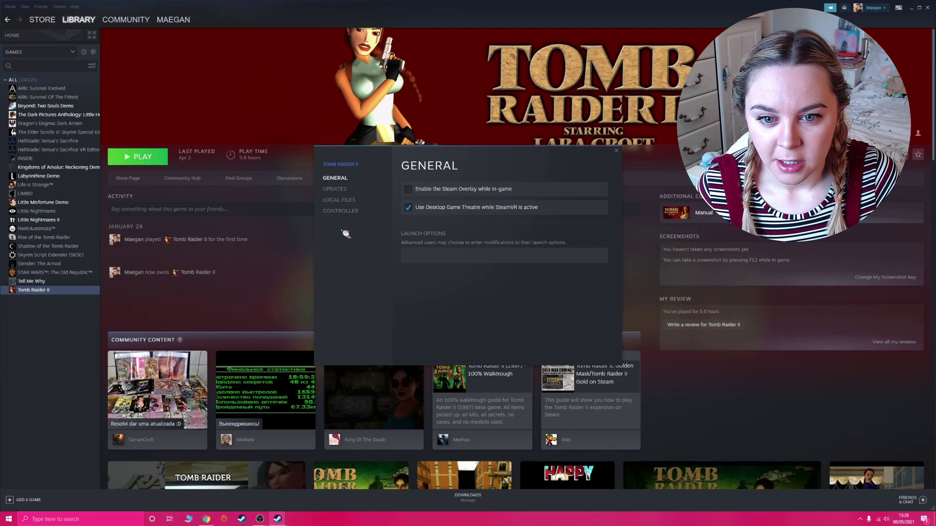
{"action": "left_click", "coordinate": [356, 213]}
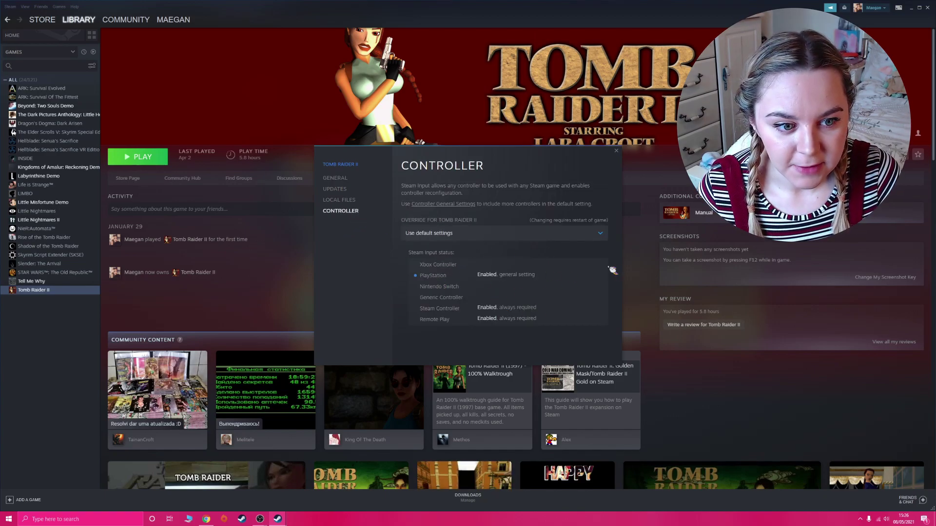
{"action": "left_click", "coordinate": [604, 234]}
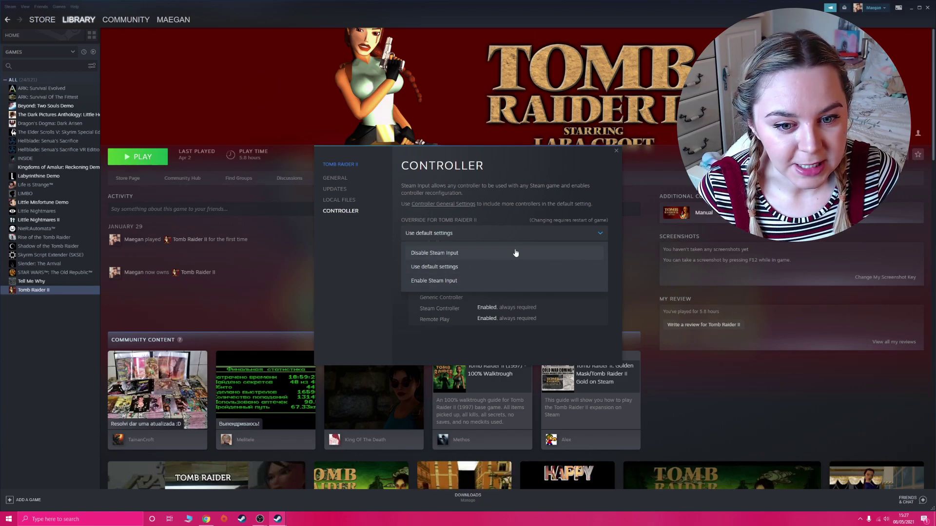
{"action": "left_click", "coordinate": [597, 236]}
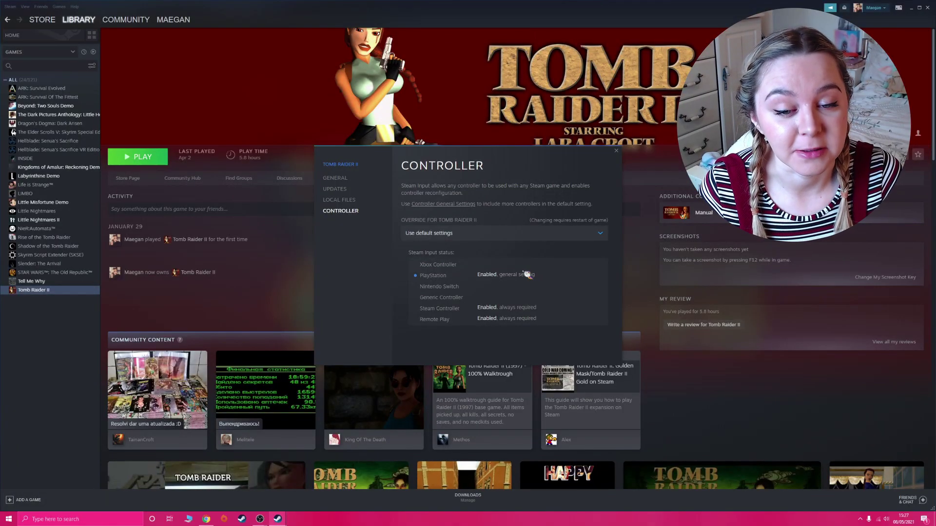
{"action": "left_click", "coordinate": [616, 151]}
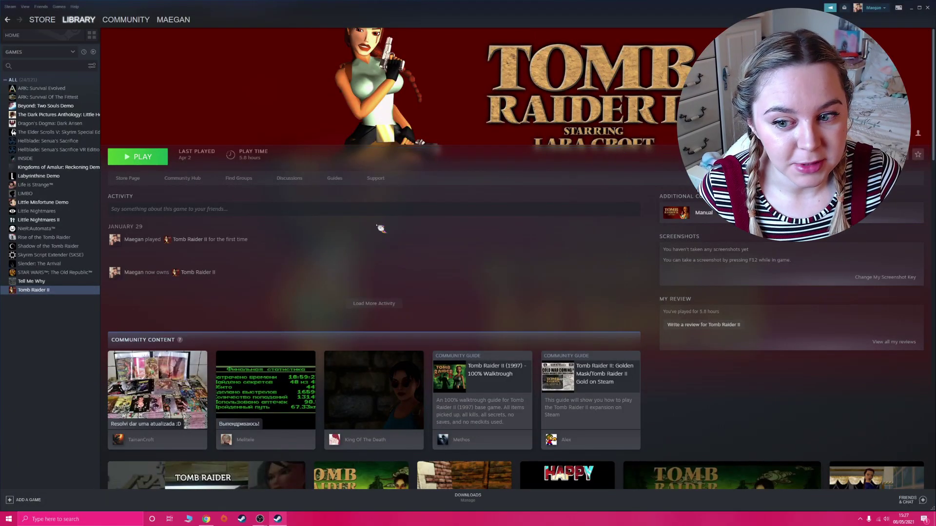
Step: Apply the community configuration "PS1 controls for DS4 (simplified)" to Tomb Raider II's controller setup and finish the configuration
{"action": "right_click", "coordinate": [57, 293]}
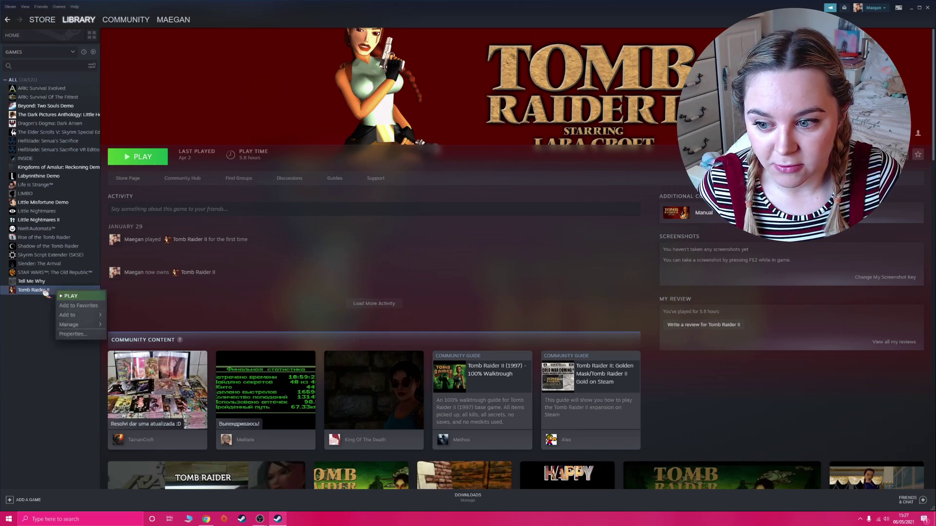
{"action": "mouse_move", "coordinate": [87, 326]}
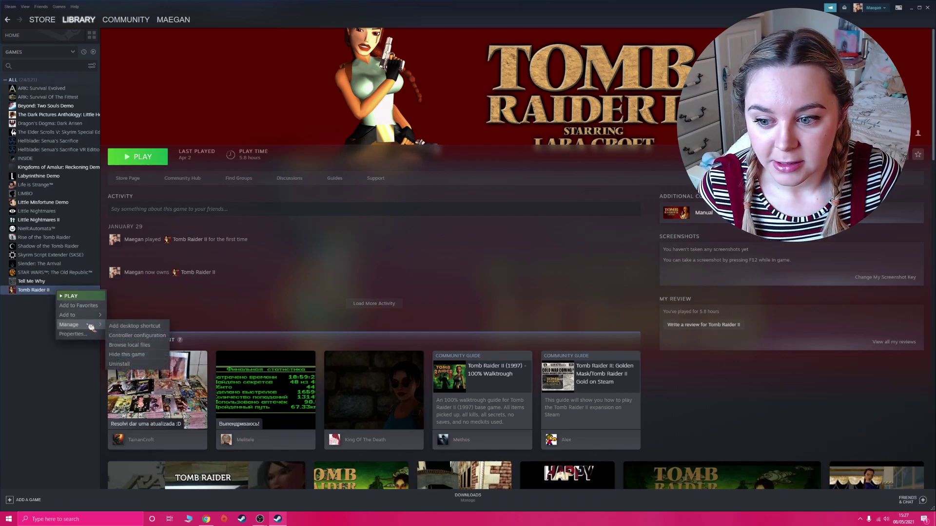
{"action": "left_click", "coordinate": [164, 337]}
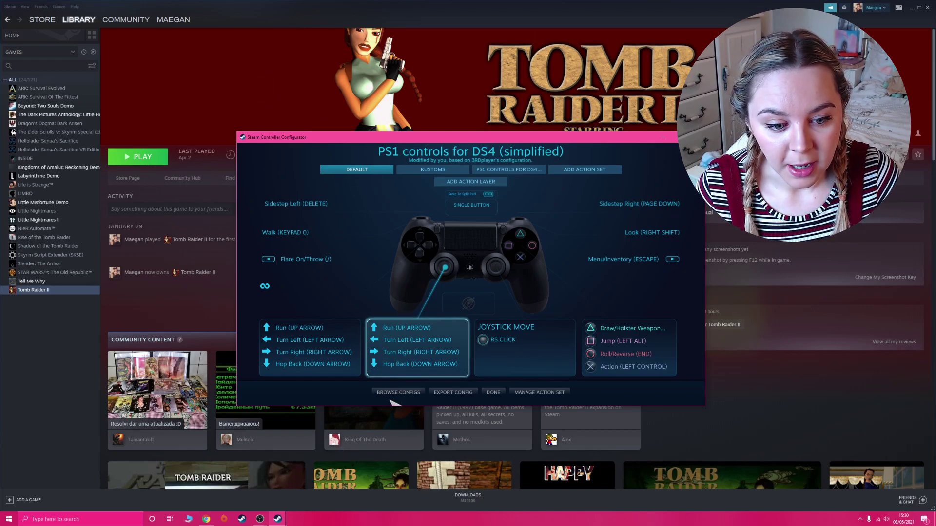
{"action": "left_click", "coordinate": [423, 395]}
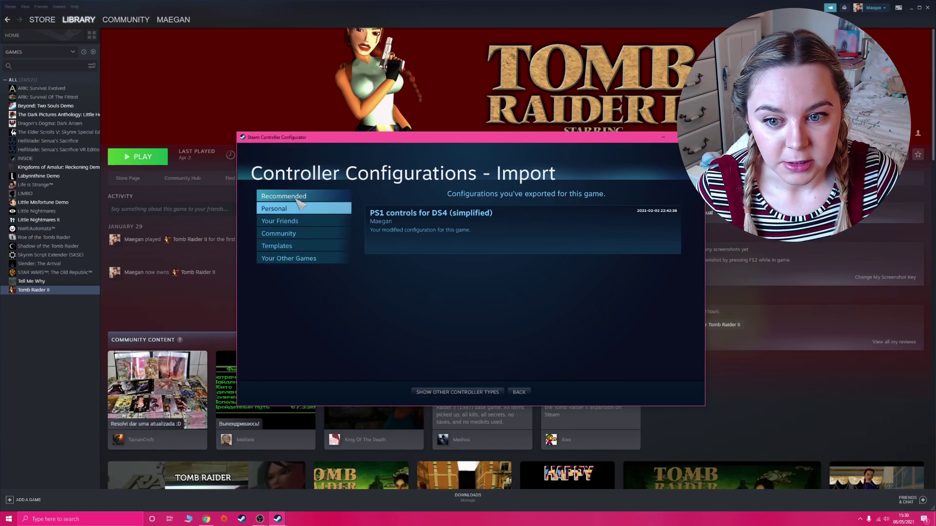
{"action": "left_click", "coordinate": [310, 235]}
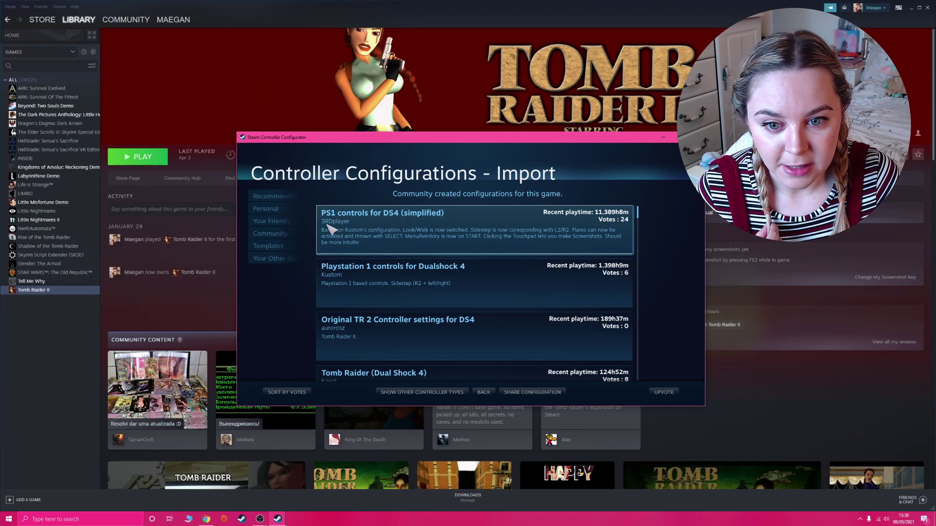
{"action": "left_click", "coordinate": [418, 229]}
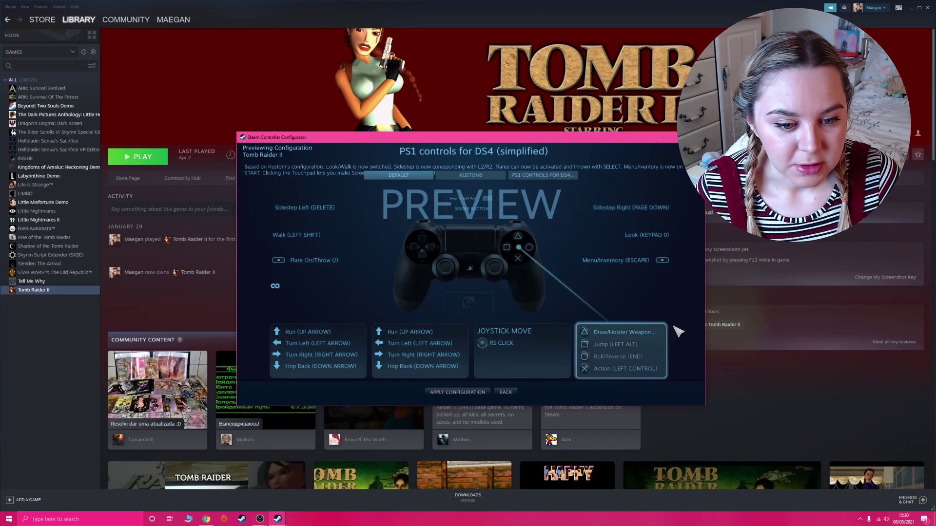
{"action": "left_click", "coordinate": [457, 392]}
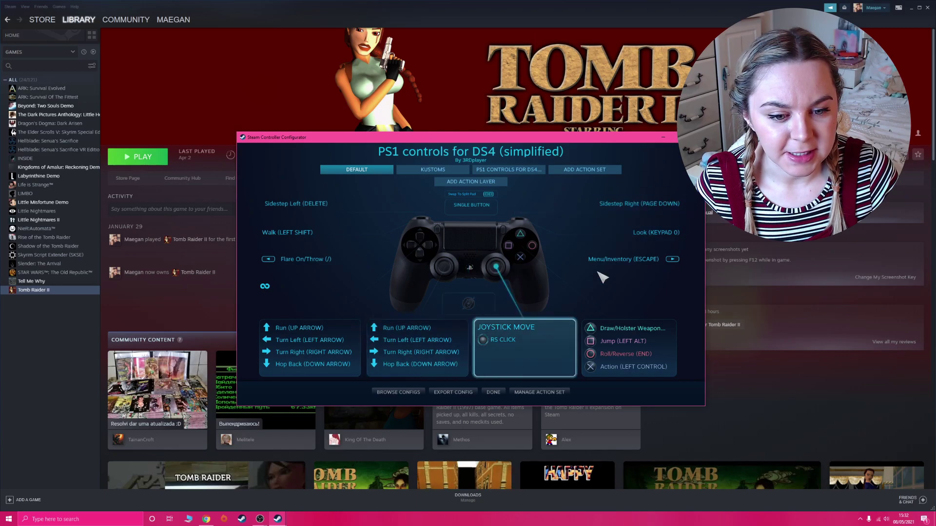
{"action": "left_click", "coordinate": [493, 392]}
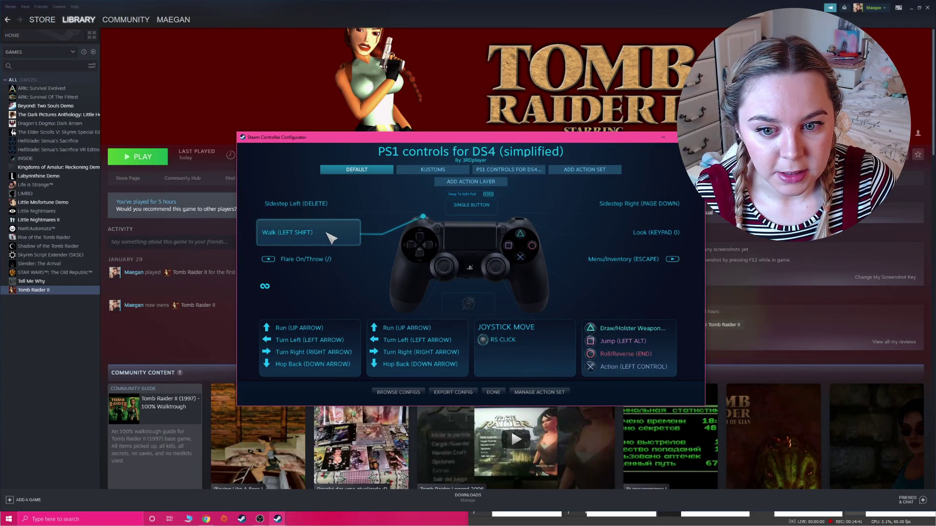
Step: Rebind the controller's Walk action to keypad 0 and its Look action to Right Shift, and finish the configuration
{"action": "left_click", "coordinate": [329, 237]}
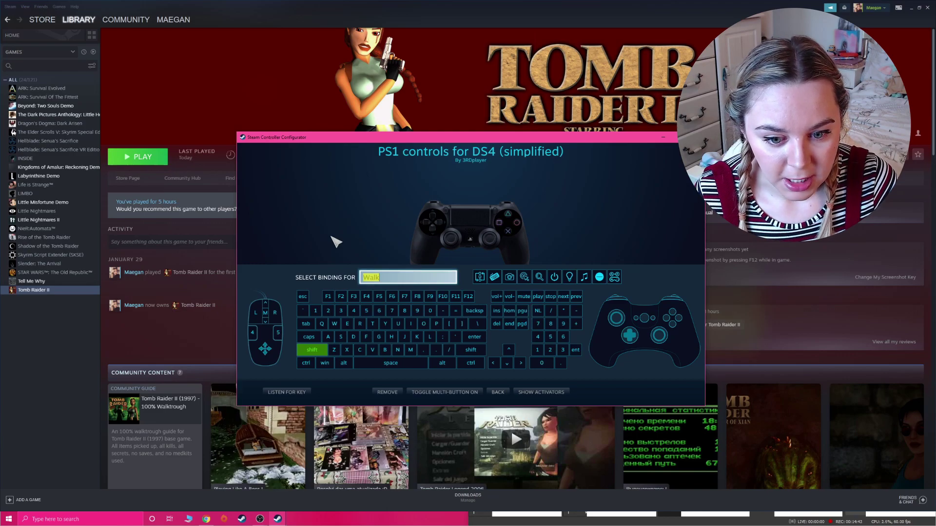
{"action": "left_click", "coordinate": [543, 365]}
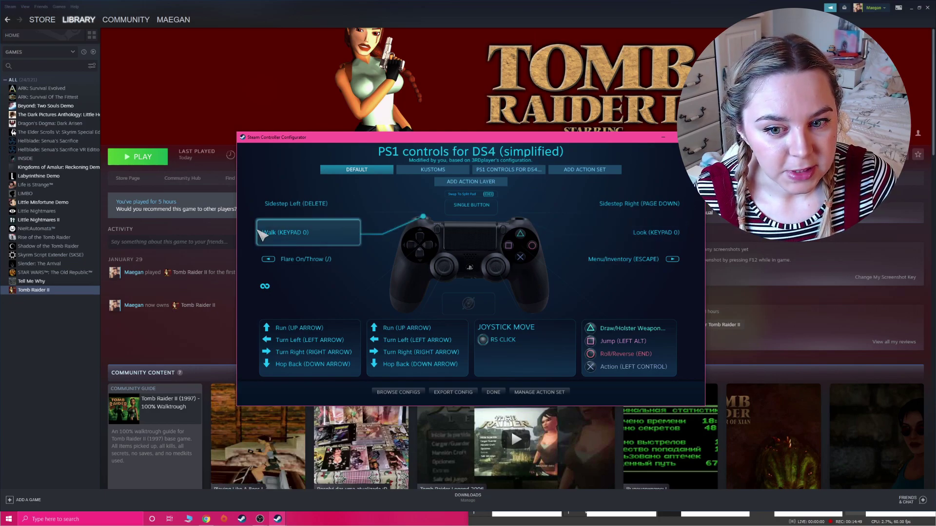
{"action": "left_click", "coordinate": [618, 238]}
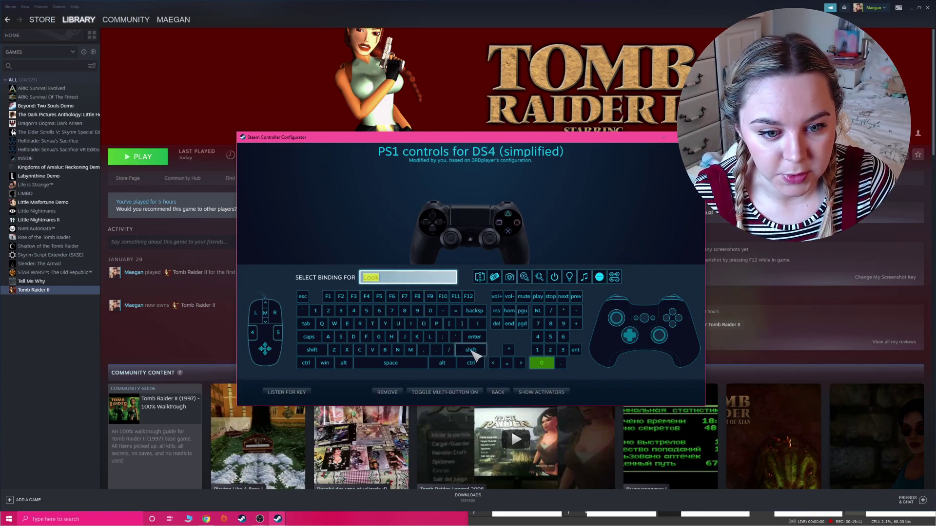
{"action": "left_click", "coordinate": [284, 393]}
{"action": "key", "text": "KP_0"}
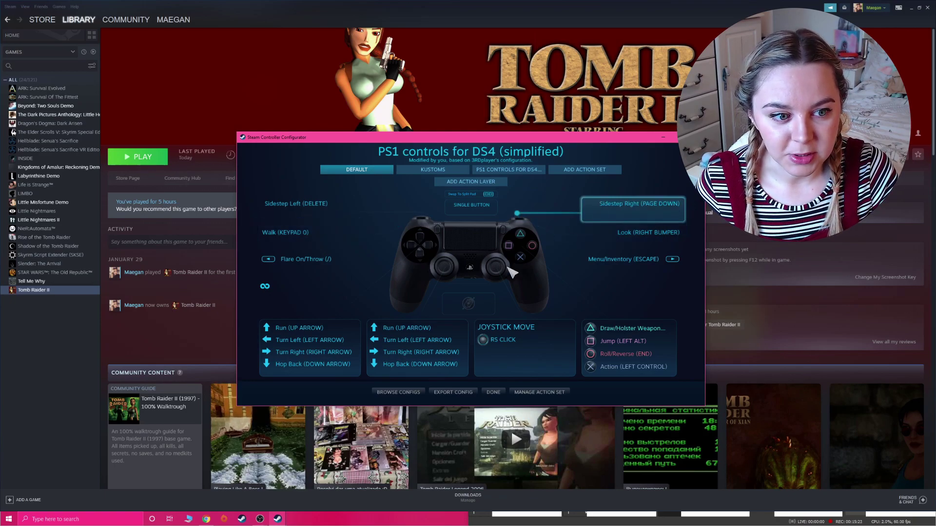
{"action": "left_click", "coordinate": [644, 244]}
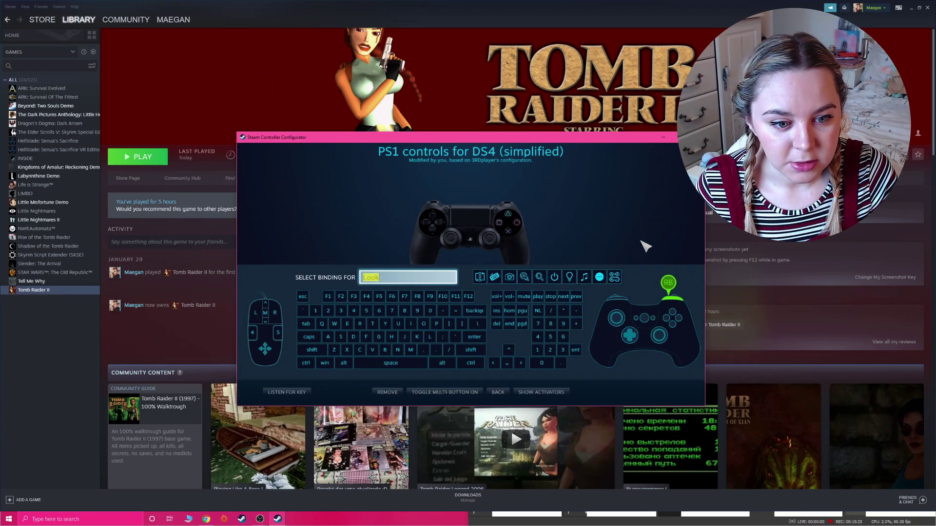
{"action": "left_click", "coordinate": [482, 350]}
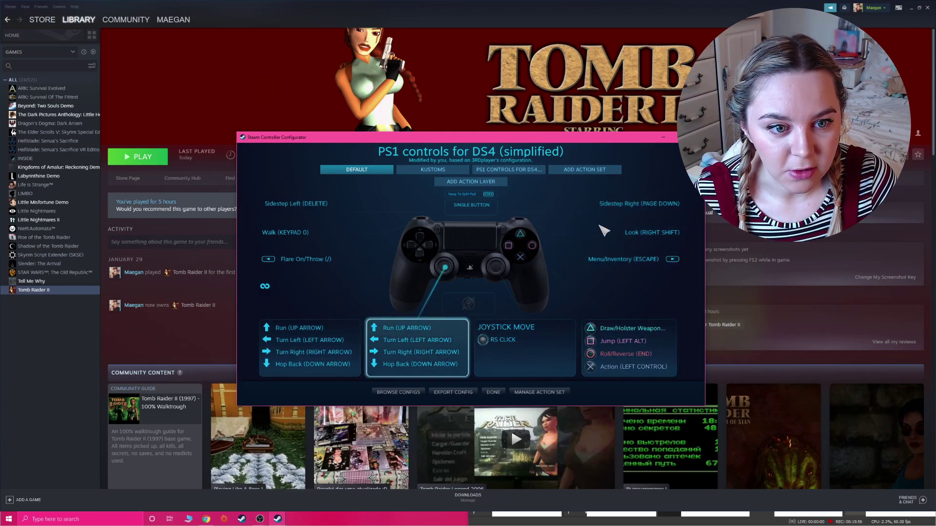
{"action": "left_click", "coordinate": [493, 392]}
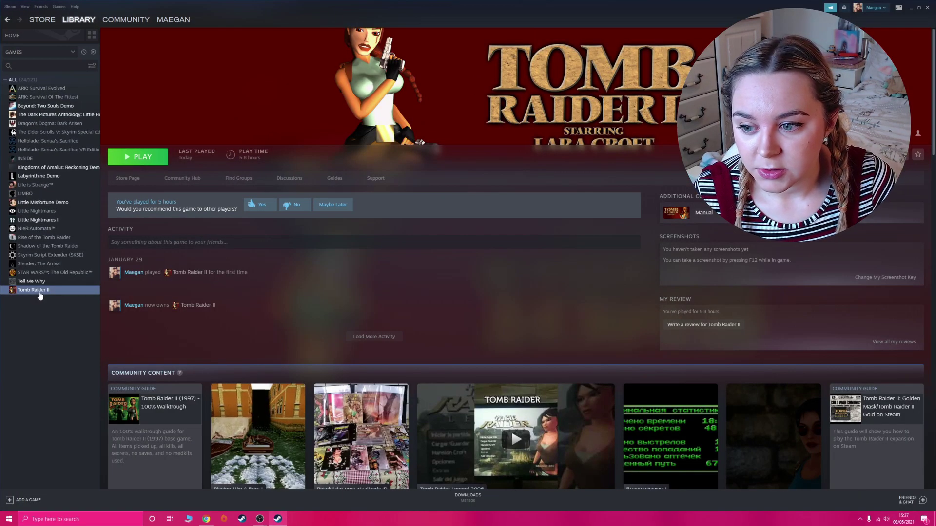
Step: Launch Tomb Raider II with the Launch Configuration option and show its joystick control settings
{"action": "left_click", "coordinate": [142, 156]}
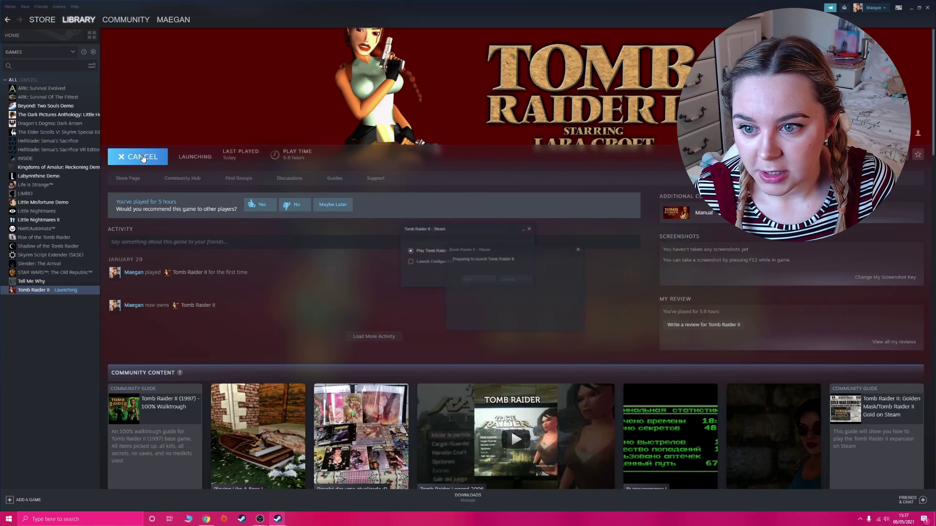
{"action": "left_click", "coordinate": [448, 262]}
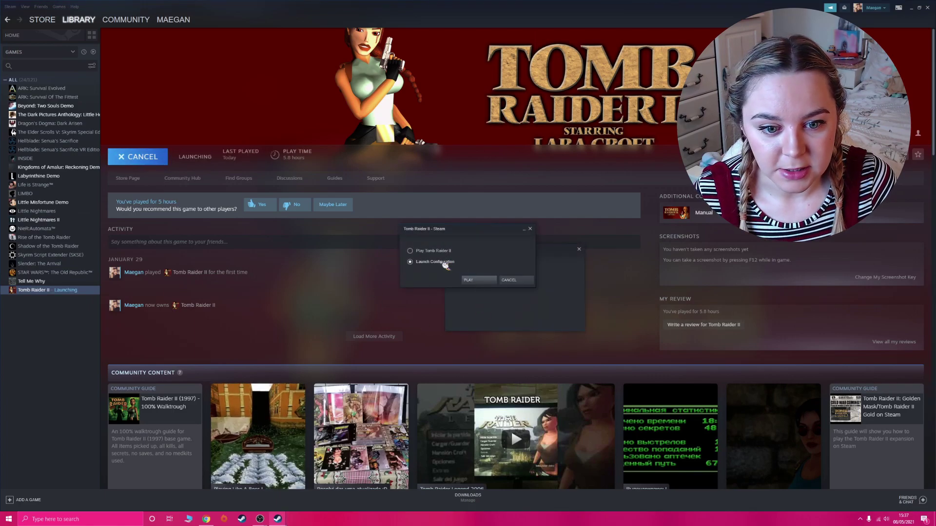
{"action": "left_click", "coordinate": [479, 282]}
{"action": "left_click", "coordinate": [469, 202]}
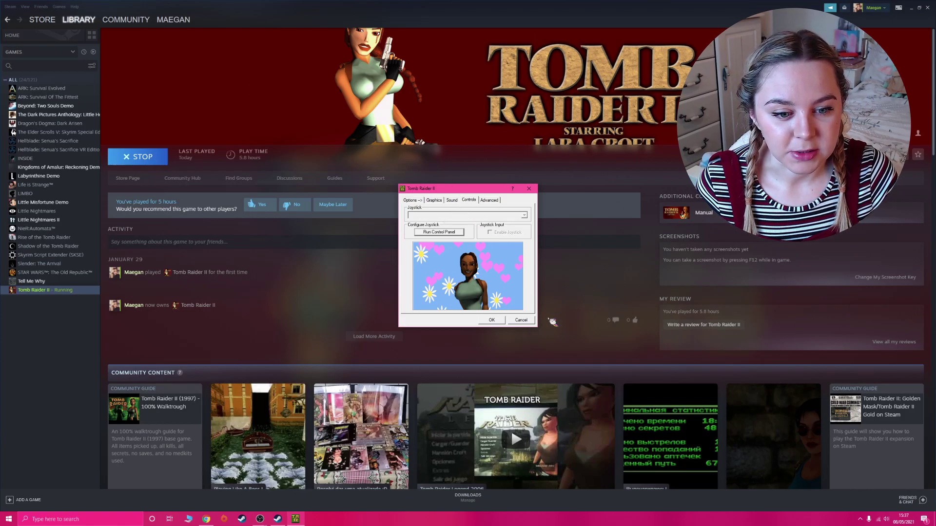
Step: Review Tomb Raider II's graphics, sound, controls and advanced settings plus the options summary, and close the setup without applying changes
{"action": "left_click", "coordinate": [436, 199]}
{"action": "left_click", "coordinate": [456, 199]}
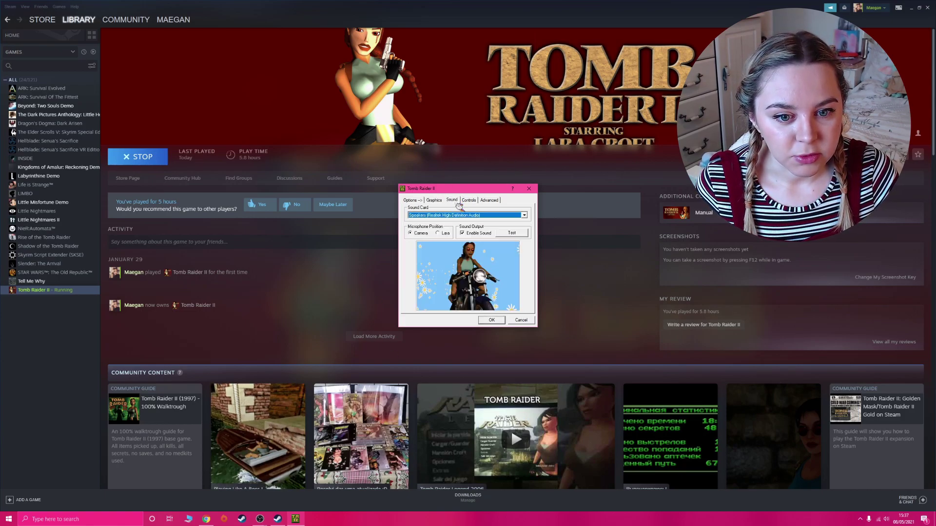
{"action": "left_click", "coordinate": [469, 202]}
{"action": "left_click", "coordinate": [489, 200]}
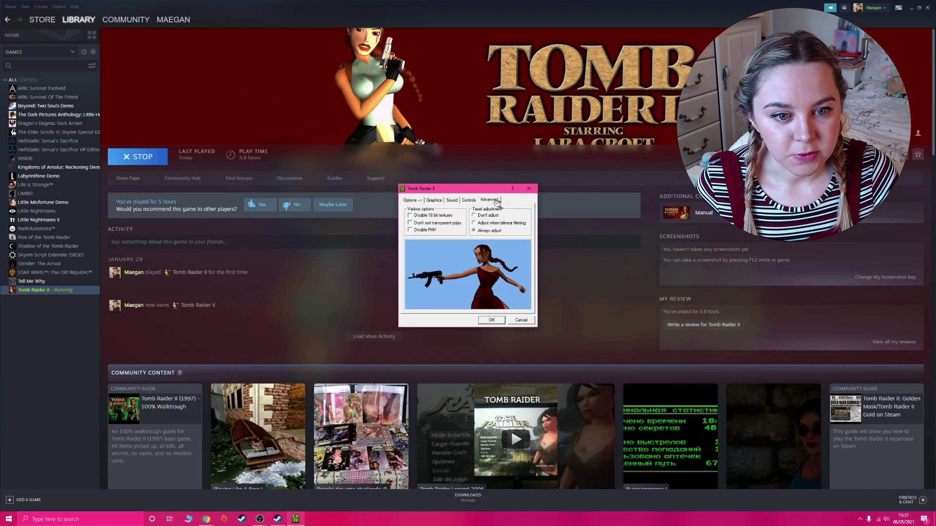
{"action": "left_click", "coordinate": [415, 200]}
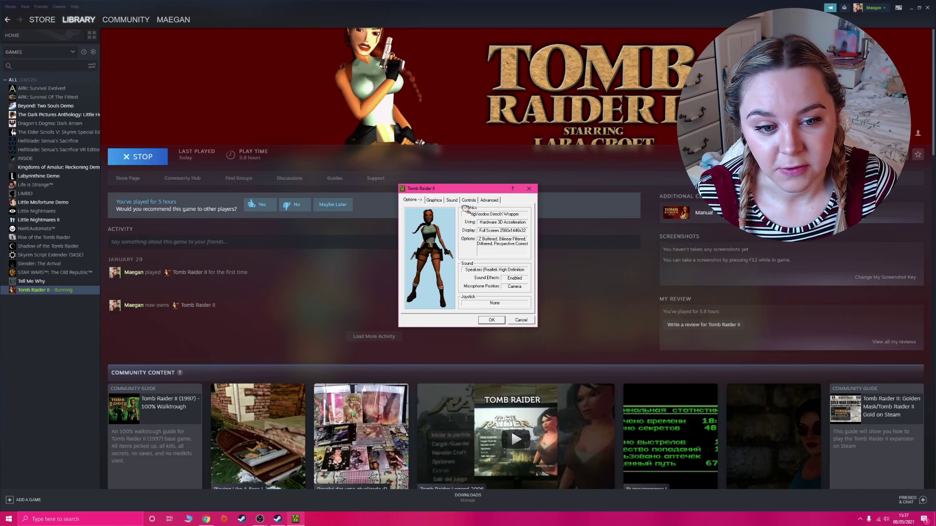
{"action": "left_click", "coordinate": [524, 322]}
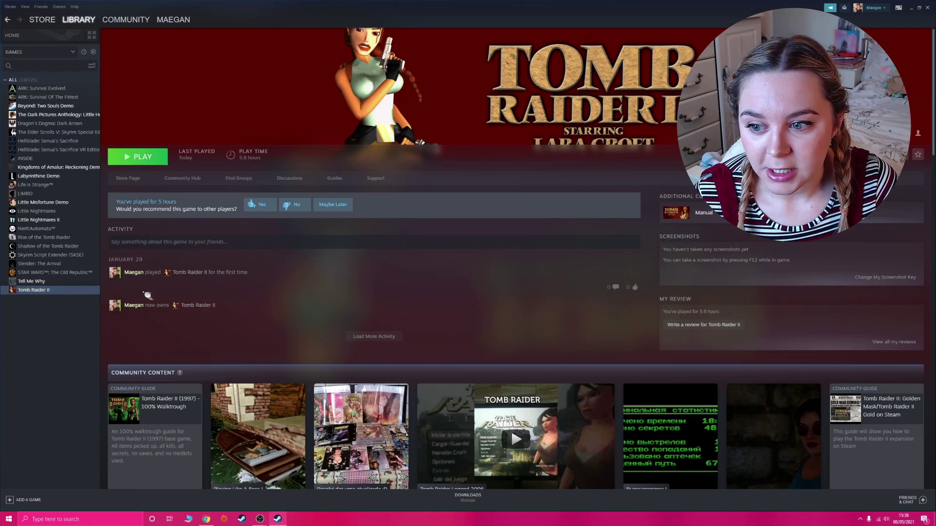
Step: Launch Tomb Raider II from the Steam library and load the Offshore Rig saved game
{"action": "left_click", "coordinate": [145, 157]}
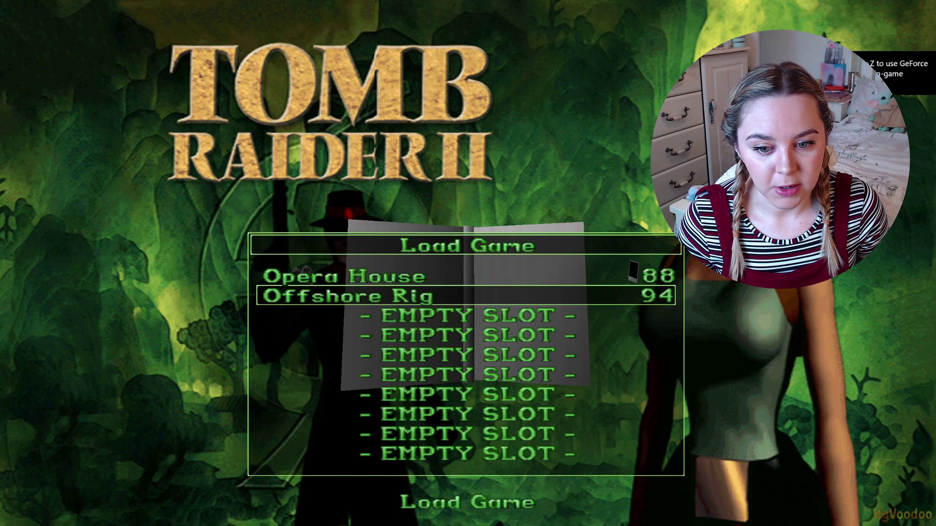
{"action": "key", "text": "Return"}
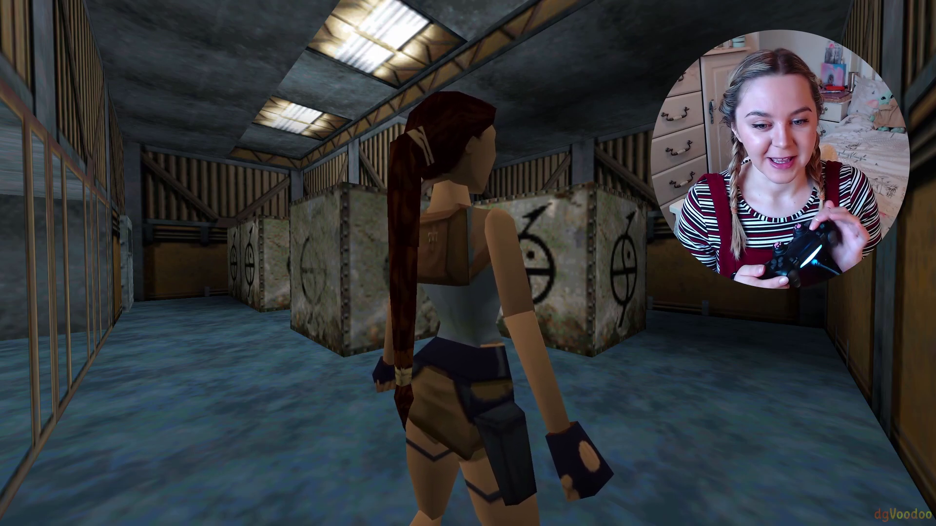
{"action": "key", "text": "End"}
{"action": "key", "text": "alt"}
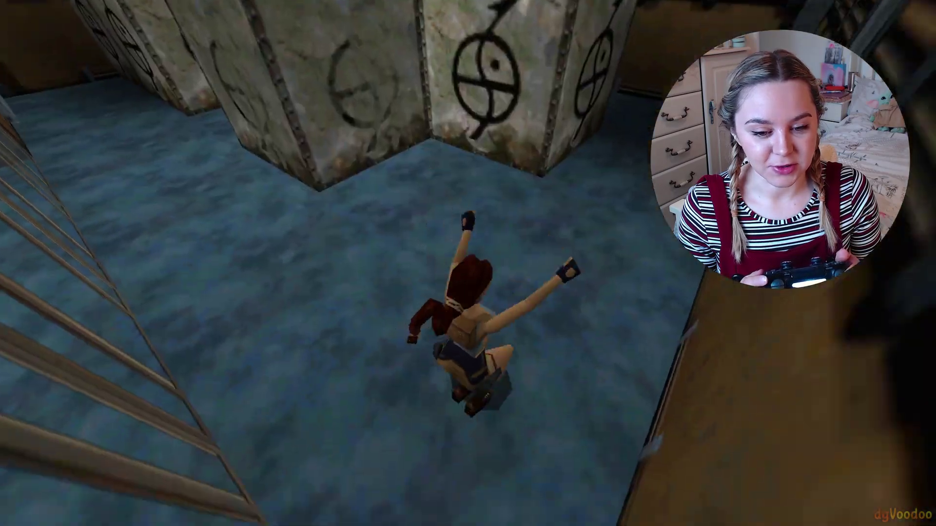
{"action": "key", "text": "Up"}
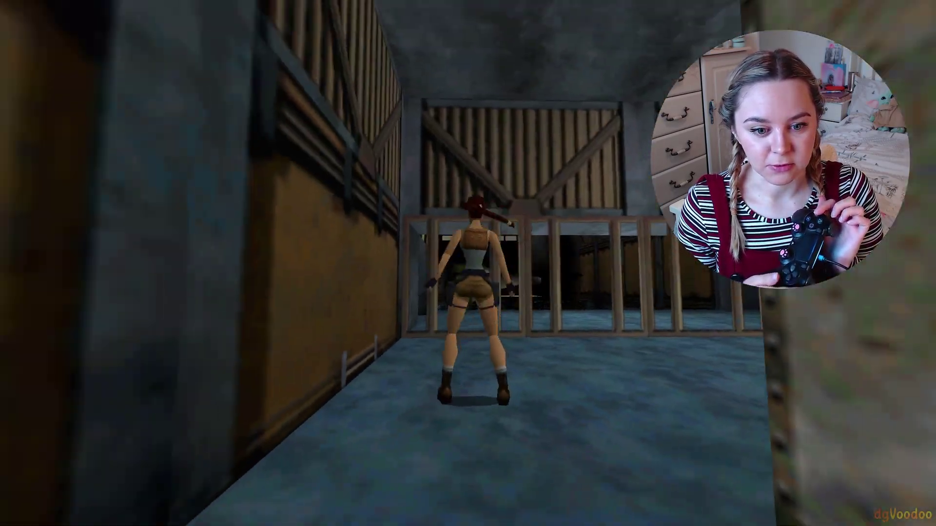
{"action": "key", "text": "Up"}
{"action": "key", "text": "Left"}
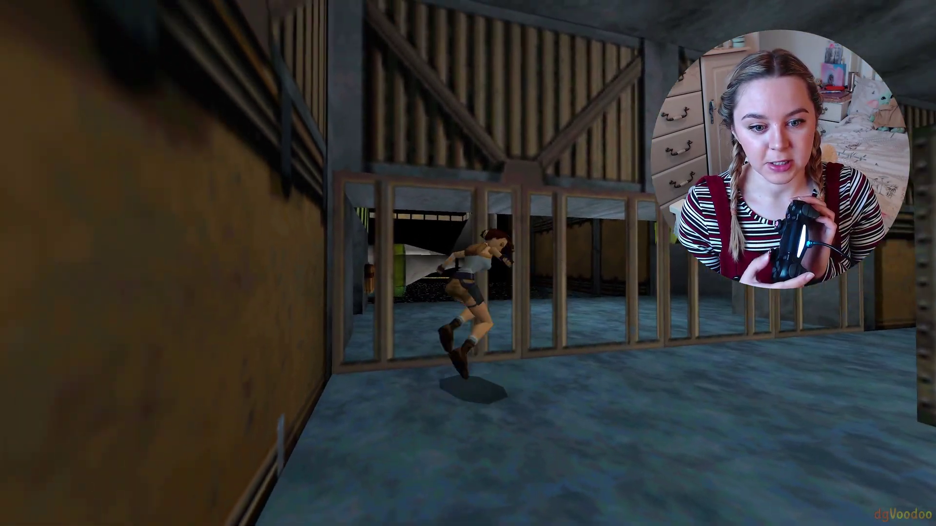
{"action": "key", "text": "Left"}
{"action": "key", "text": "Up"}
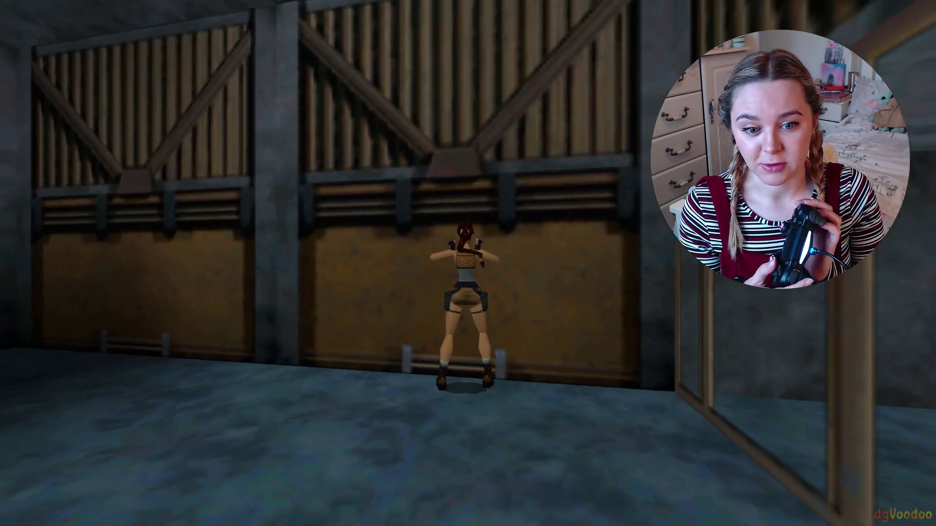
{"action": "key", "text": "Right"}
{"action": "key", "text": "Up"}
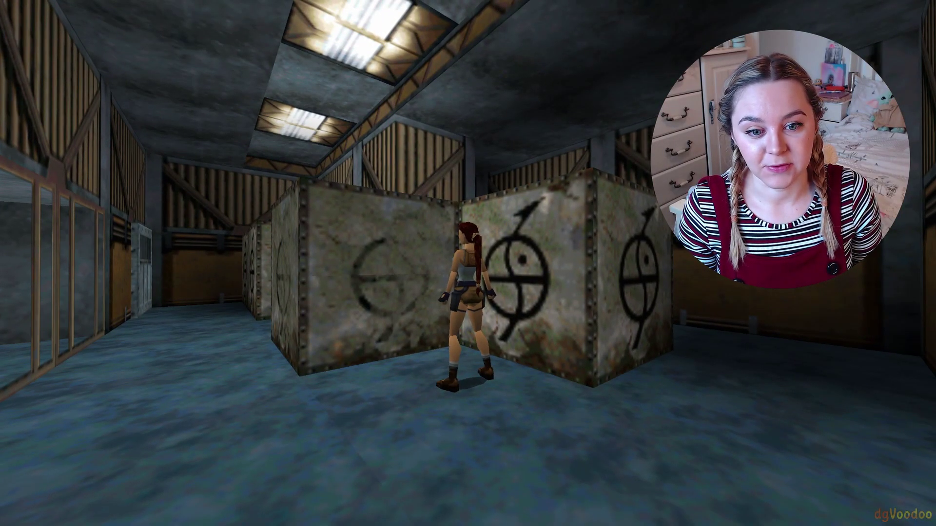
Step: Open the in-game inventory and bring up the Large Medi Pack
{"action": "key", "text": "Escape"}
{"action": "key", "text": "Escape"}
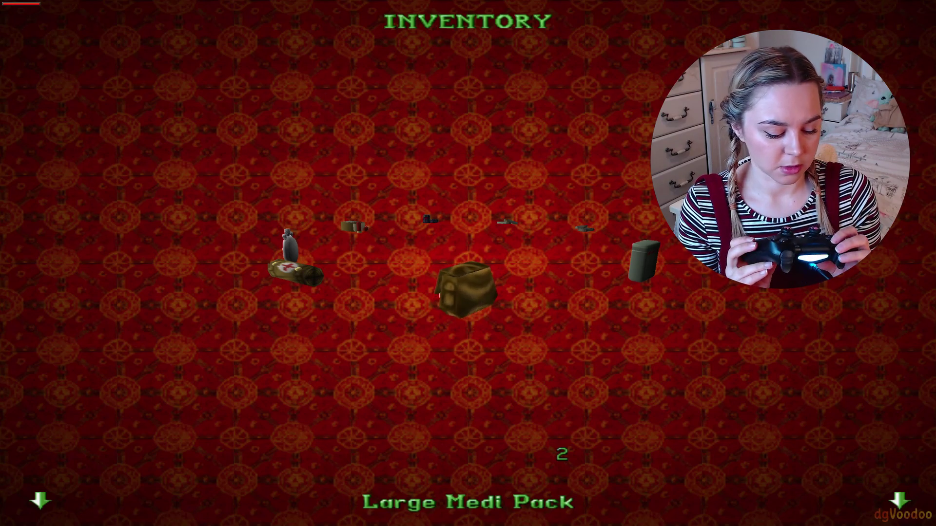
{"action": "key", "text": "Return"}
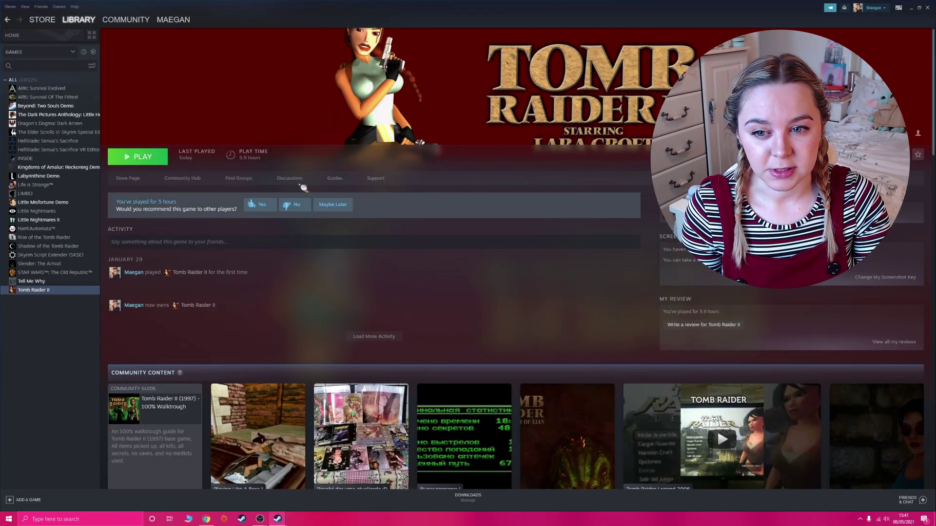
Step: Open Tomb Raider II's Steam discussions and look through the topics on controller help and game setup
{"action": "left_click", "coordinate": [299, 179]}
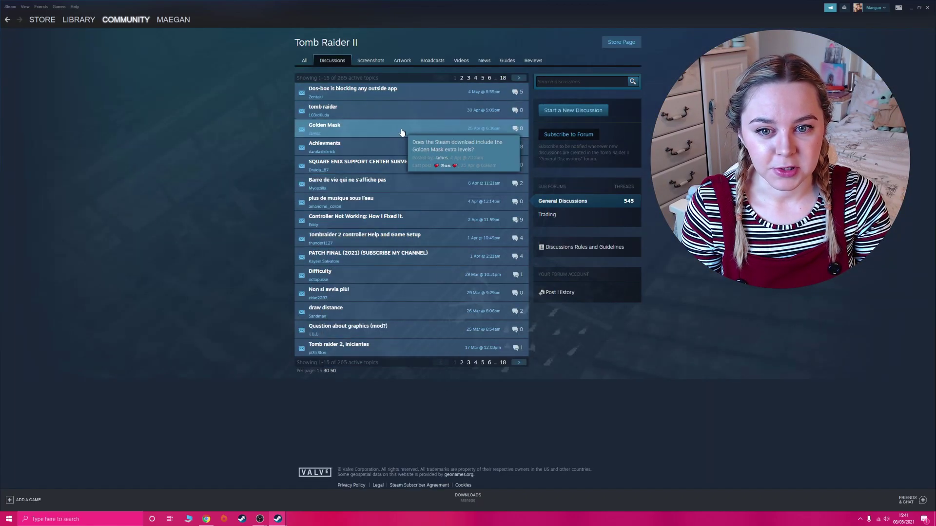
{"action": "mouse_move", "coordinate": [418, 241]}
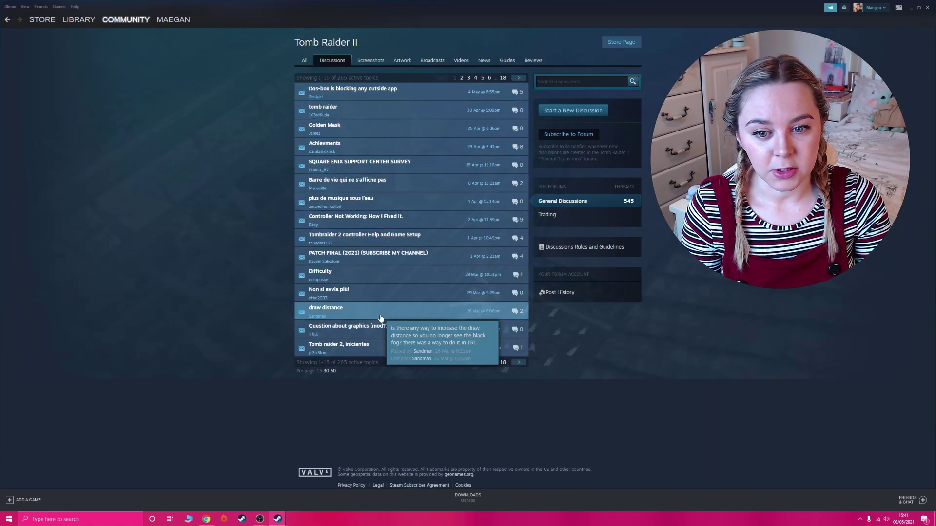